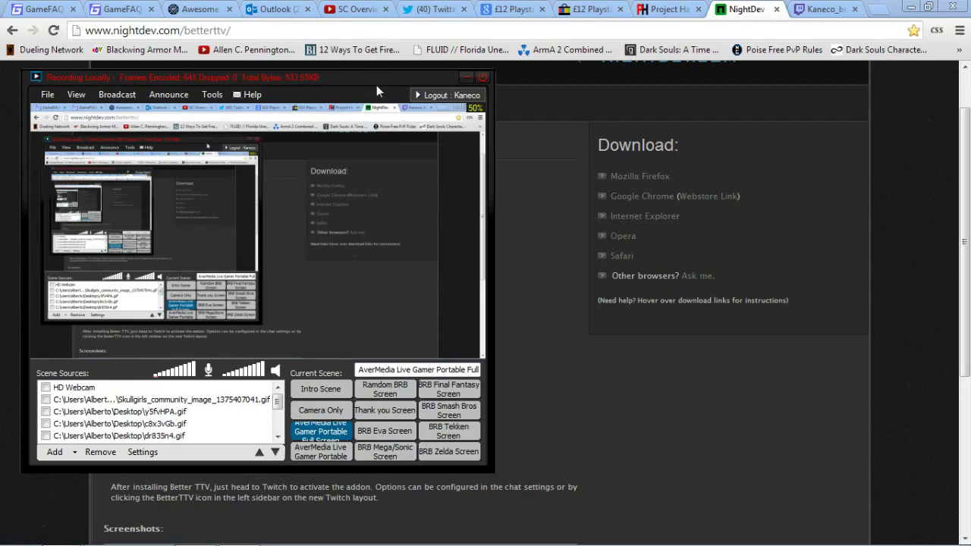
Step: Review the Better TTV feature list and the Google Chrome download link on the NightDev page
drag(380, 81, 756, 132)
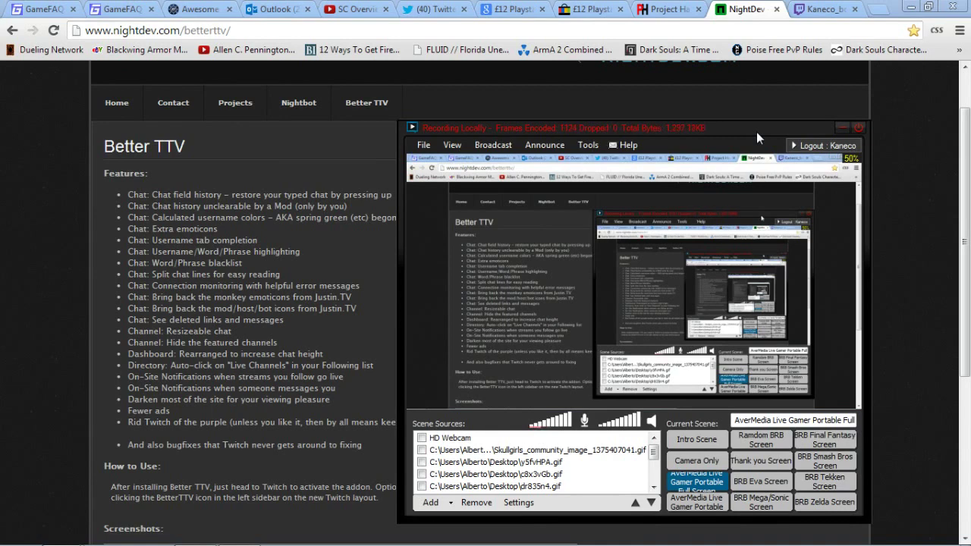
click(933, 184)
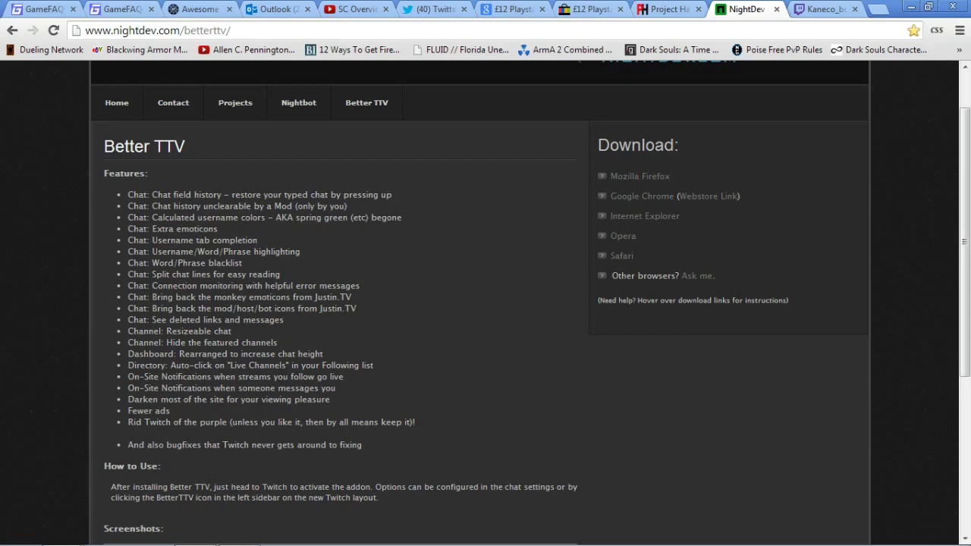
drag(127, 194, 362, 446)
click(491, 345)
drag(595, 195, 738, 195)
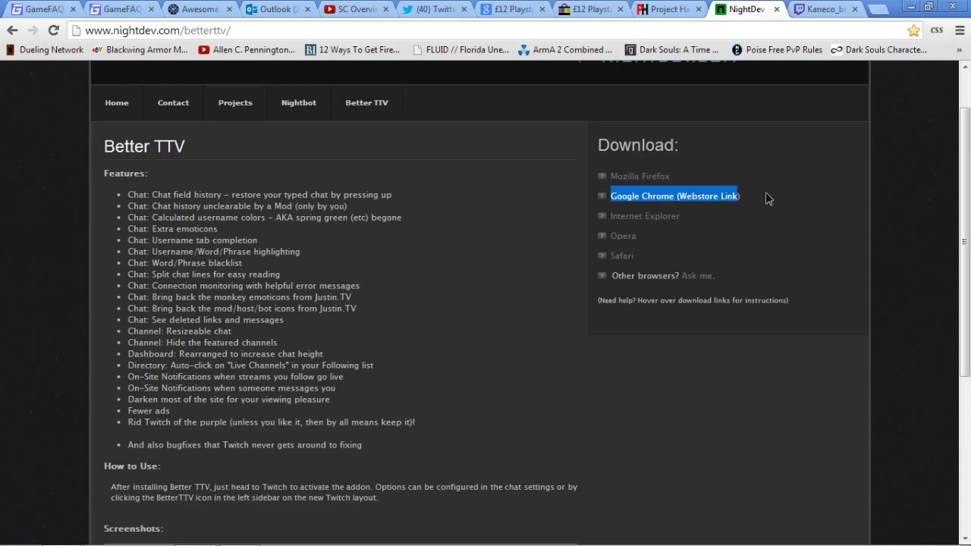
click(767, 193)
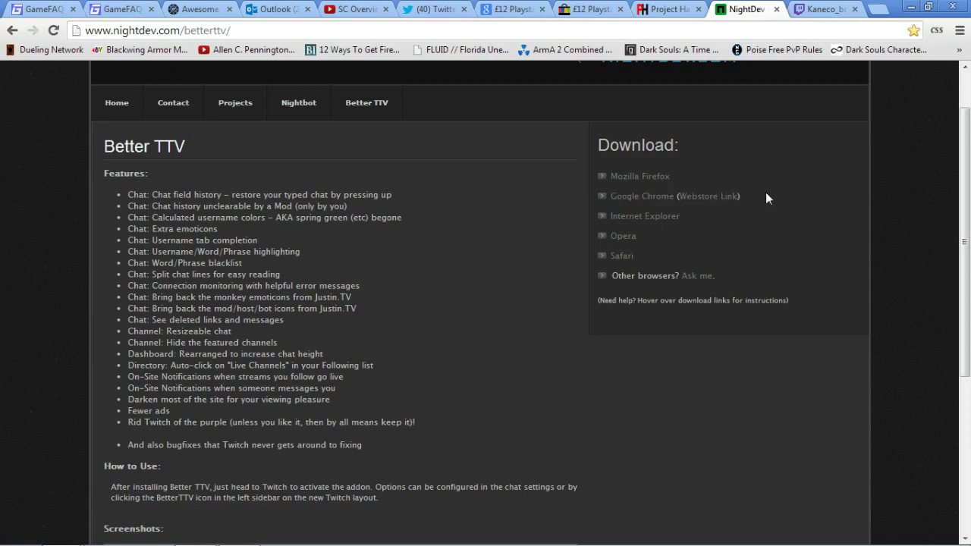
Step: Look through the BetterTTV settings on the Twitch channel page, then close them
click(825, 9)
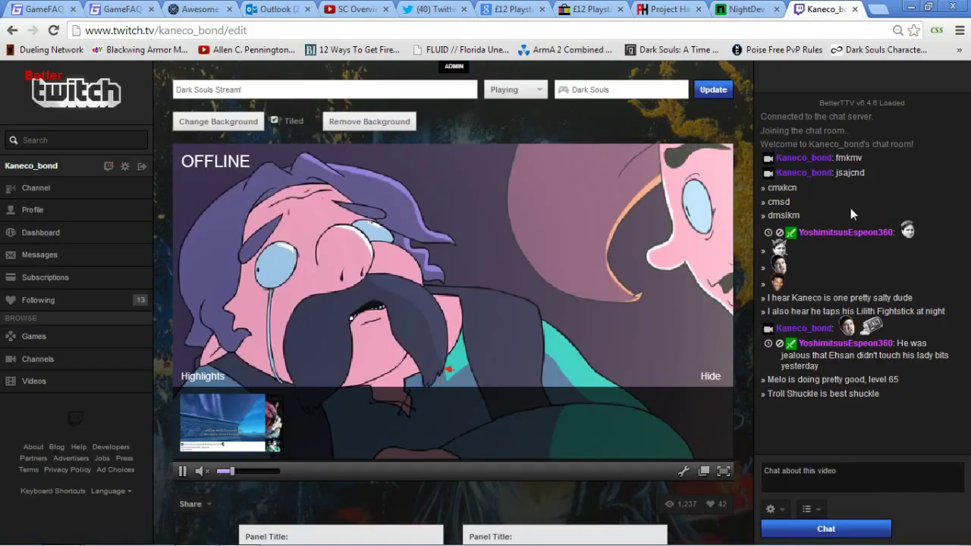
click(786, 508)
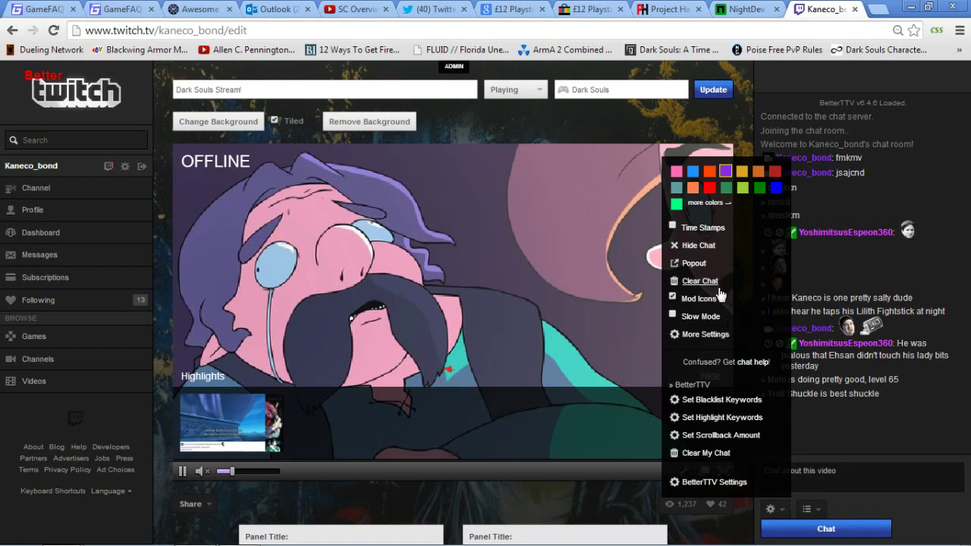
click(720, 483)
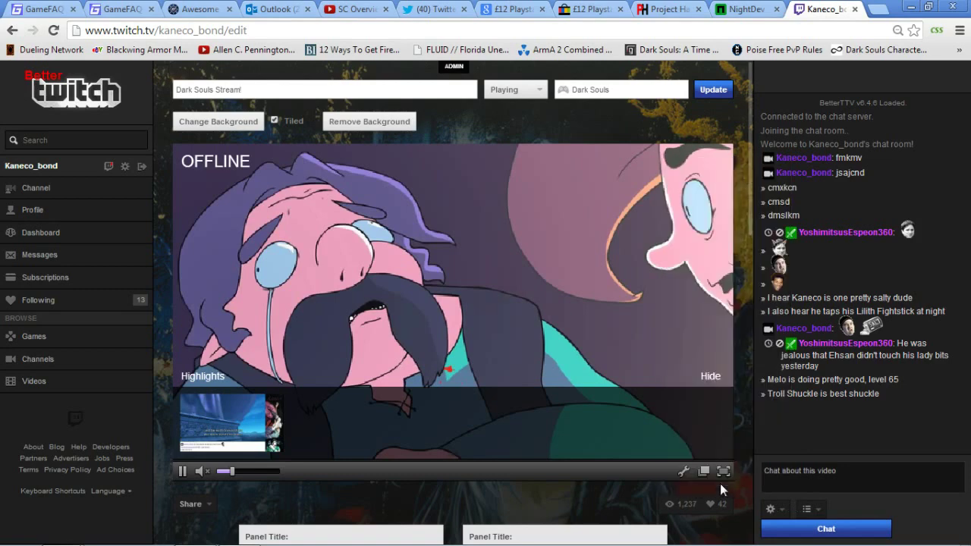
drag(733, 249, 748, 328)
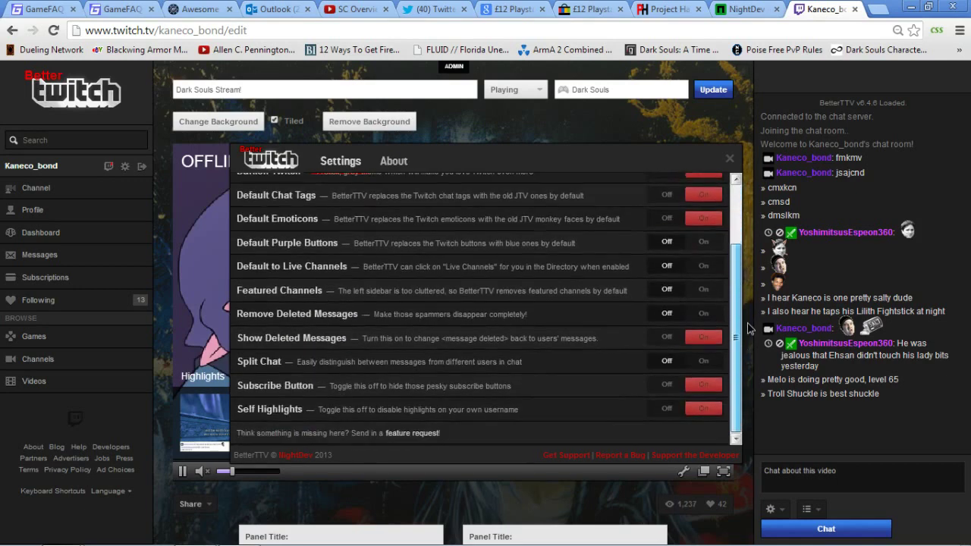
click(729, 158)
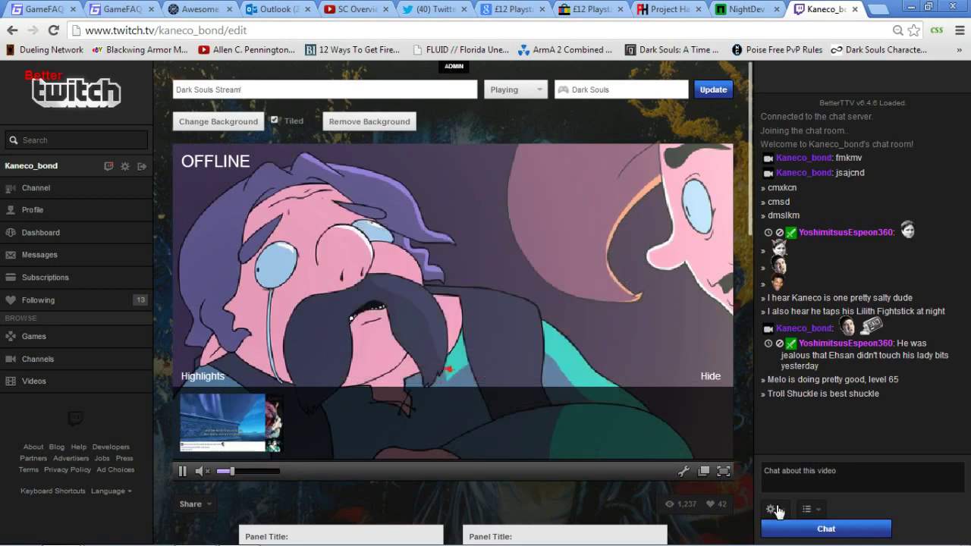
Step: Pop out the channel's chat into a separate window and show the embedded chat again
click(772, 509)
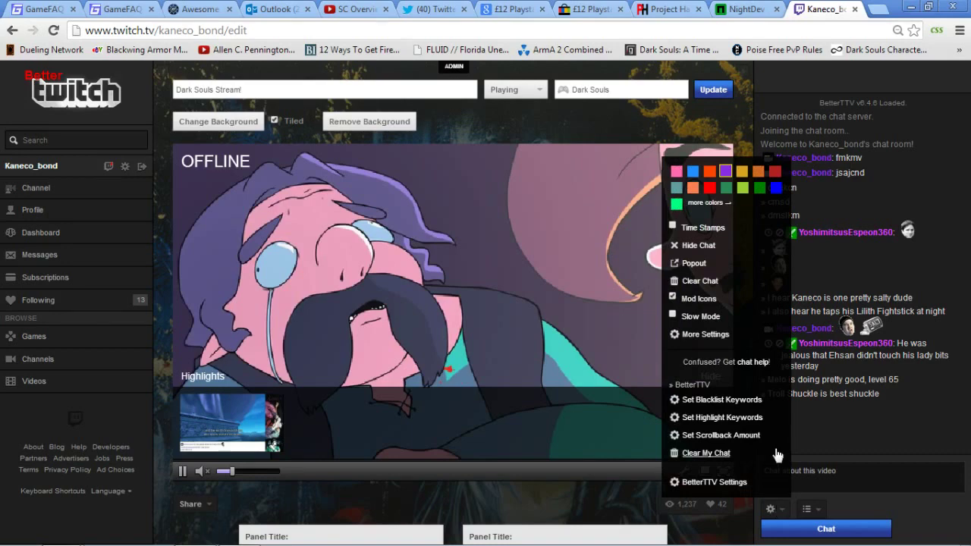
click(691, 266)
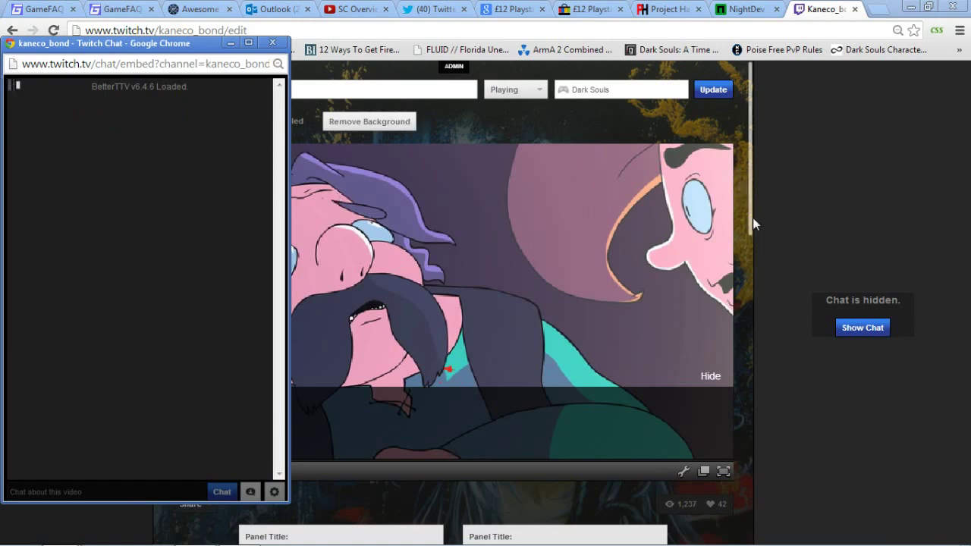
click(870, 330)
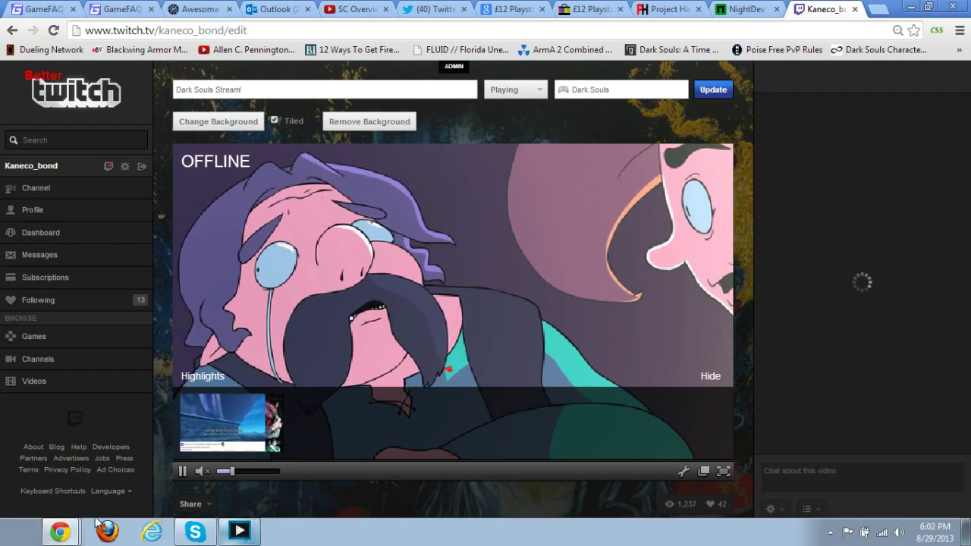
Step: Bring the pop-out chat windows to the front and close the empty duplicate
click(74, 532)
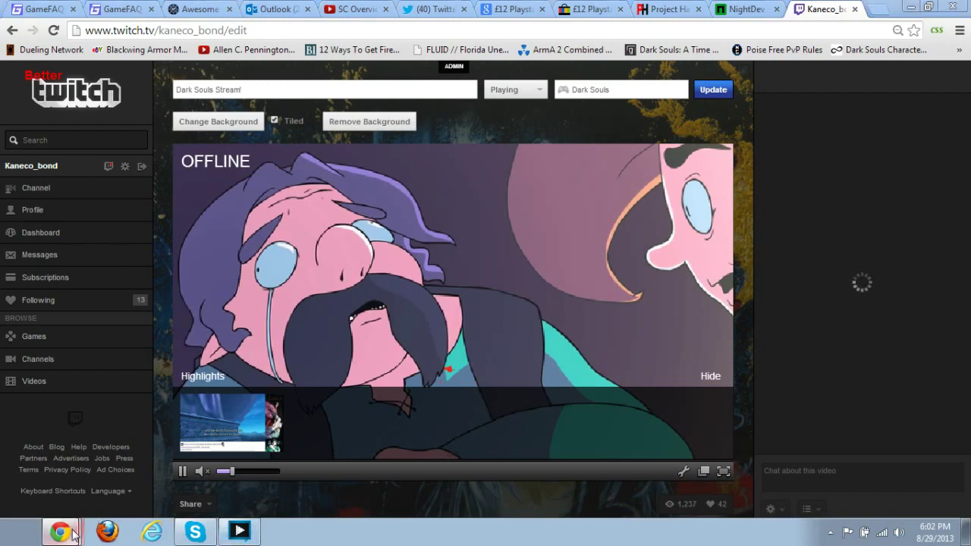
click(183, 473)
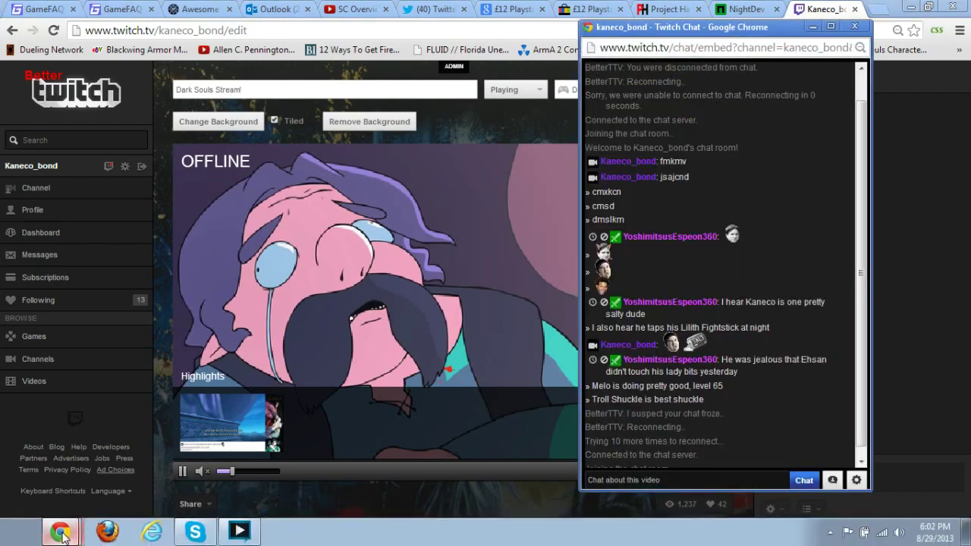
click(63, 534)
click(104, 501)
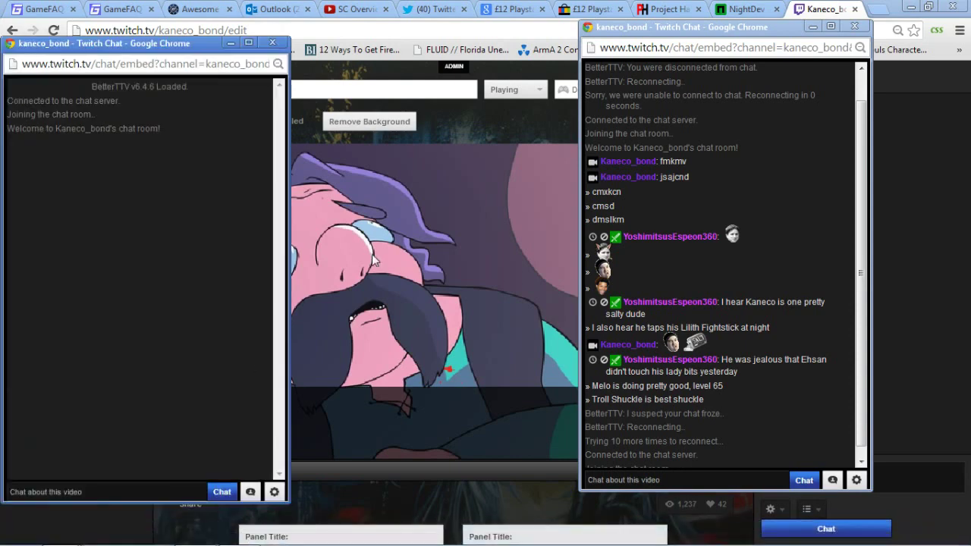
click(272, 42)
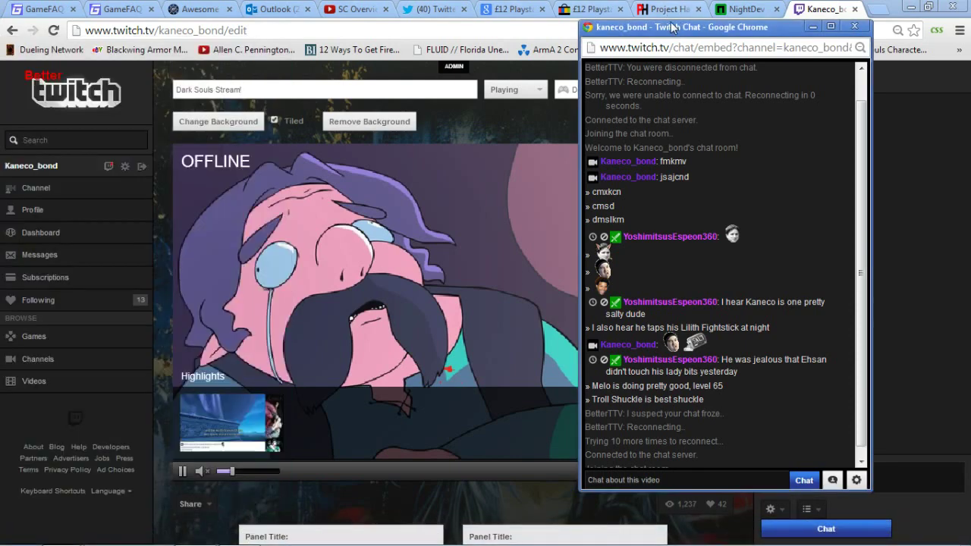
Step: Restore the hidden chat on the channel page and place the pop-out chat window over that side of the page
drag(674, 28, 497, 32)
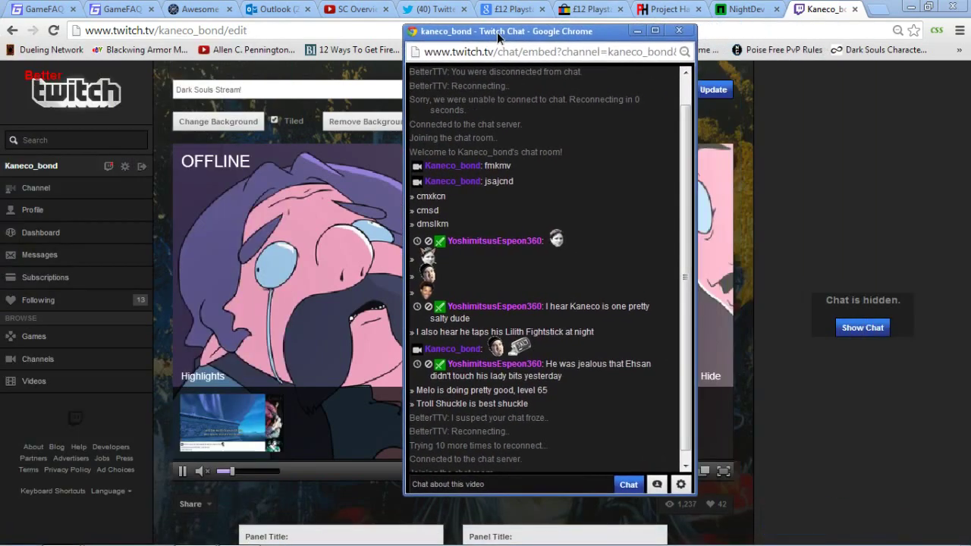
click(863, 327)
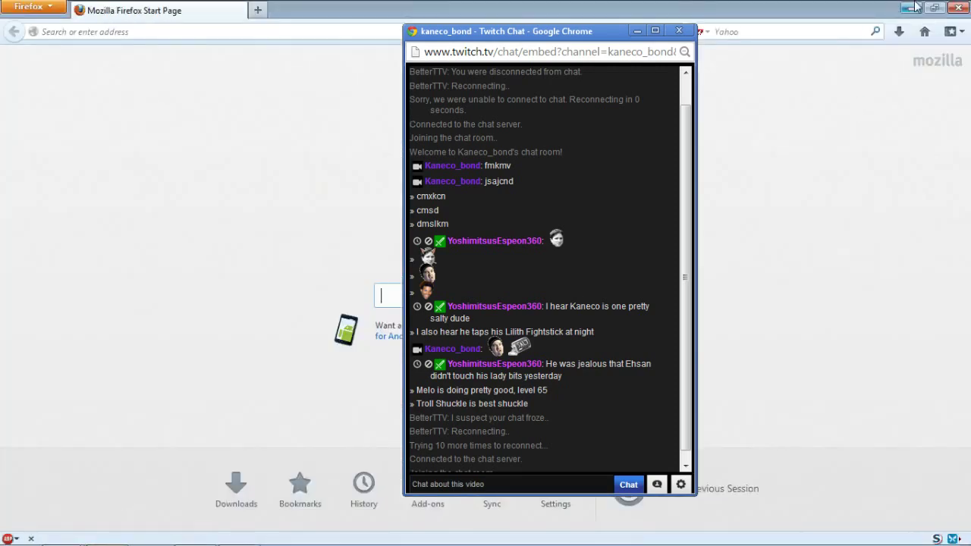
click(912, 7)
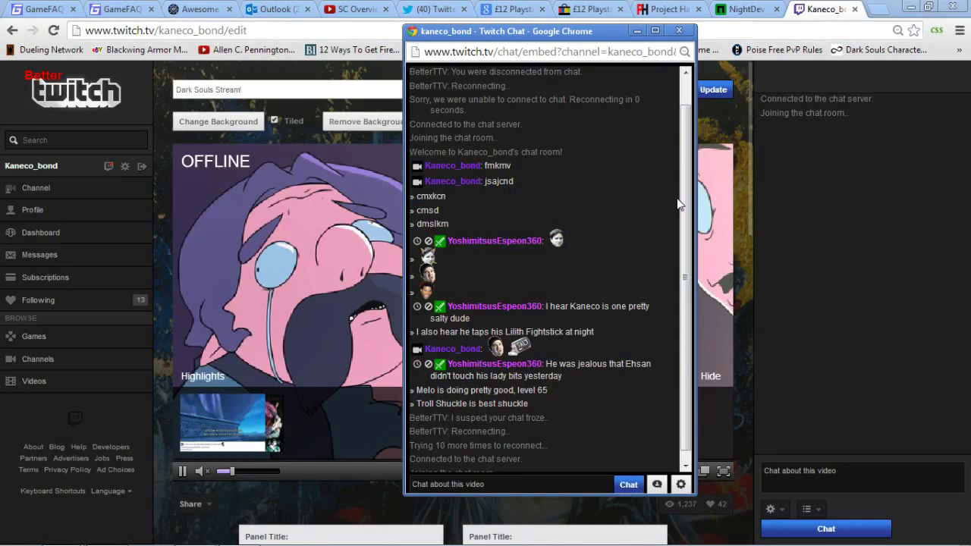
drag(598, 37, 845, 27)
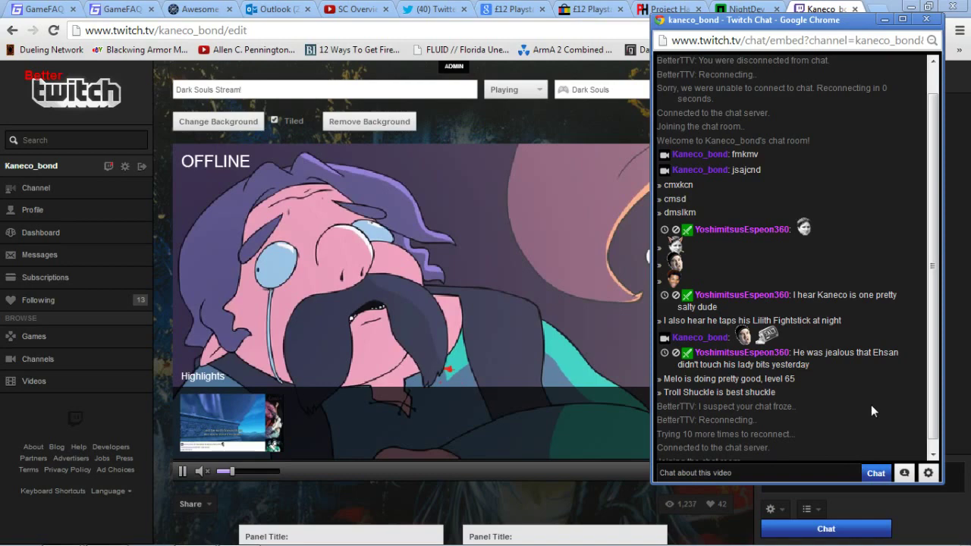
Step: Turn on BetterTTV's Black Chat (Chroma Key) option in the pop-out chat window
click(927, 473)
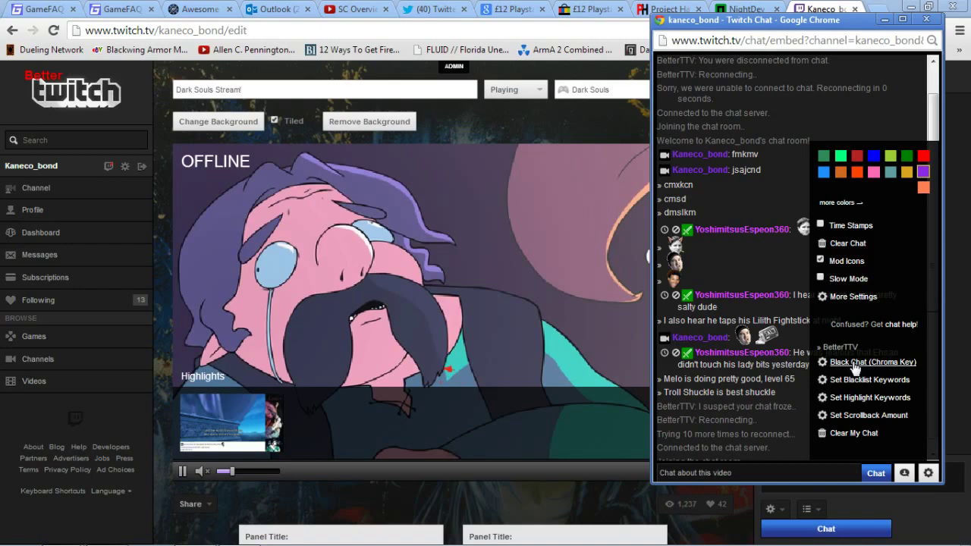
click(889, 367)
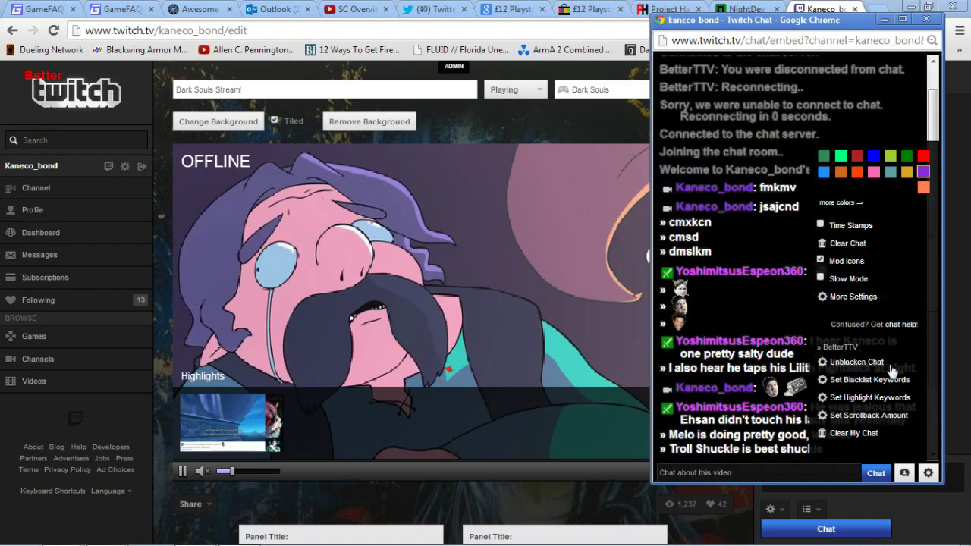
click(783, 278)
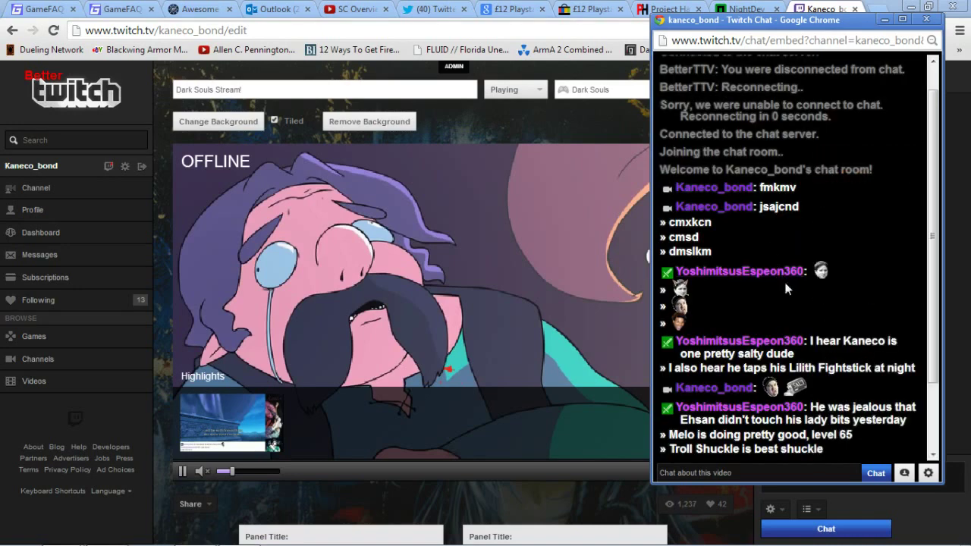
Step: Minimize the browser and, in XSplit, add a screen region of about 370 x 388 over the pop-out chat messages
click(912, 5)
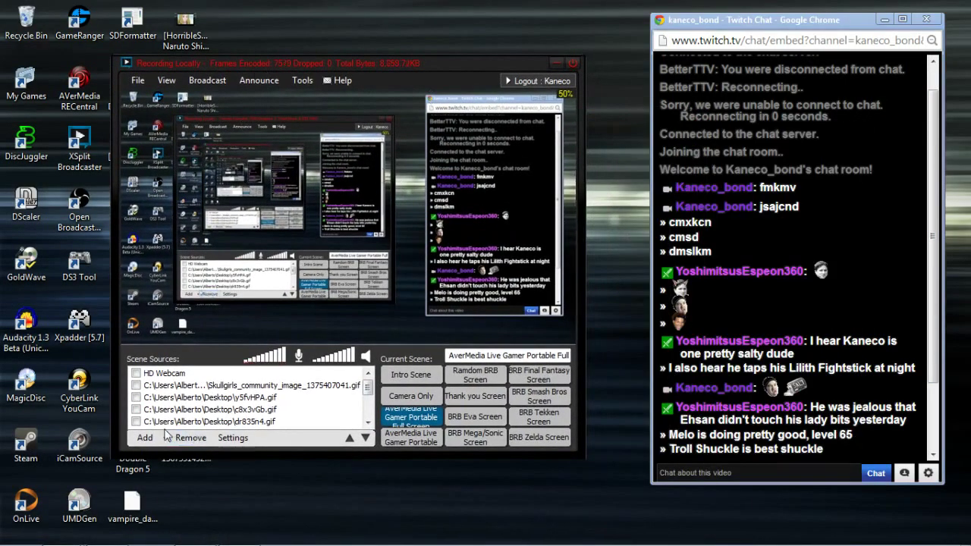
click(145, 439)
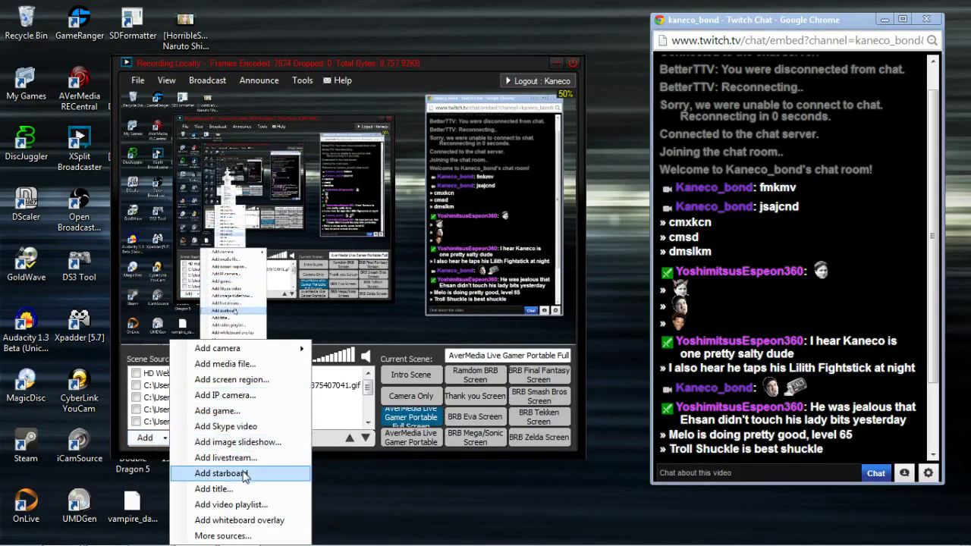
click(232, 380)
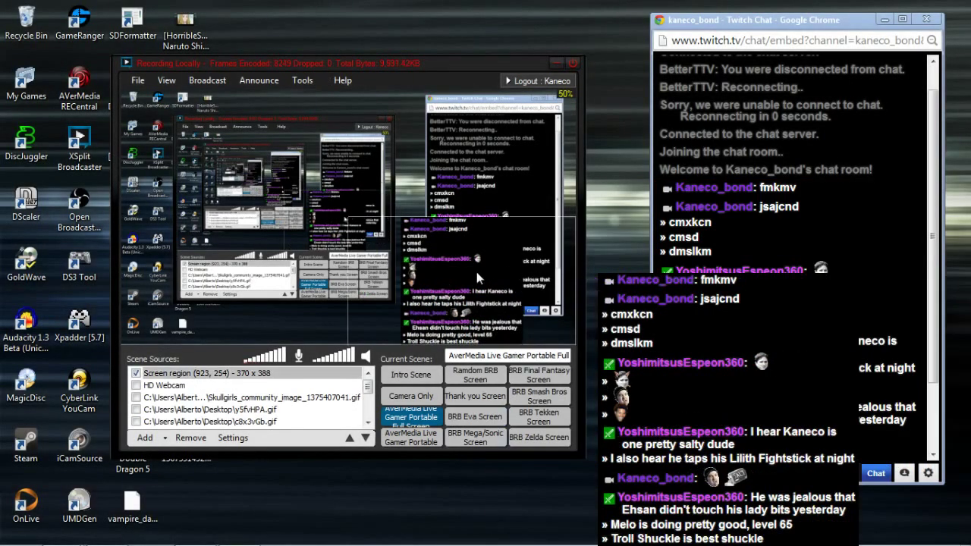
Step: Enable Legacy mode for the chat screen region and set its keying mode to Color Key
right_click(482, 149)
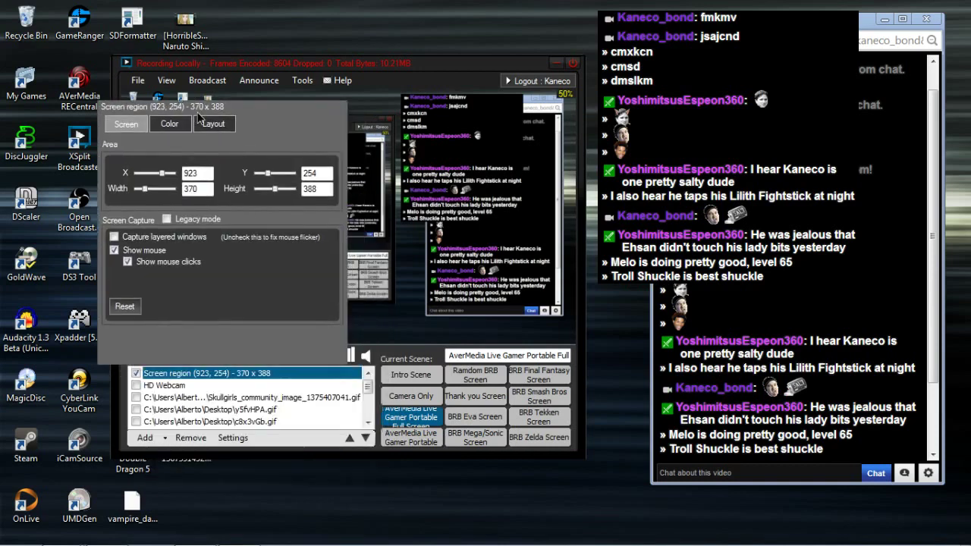
click(167, 220)
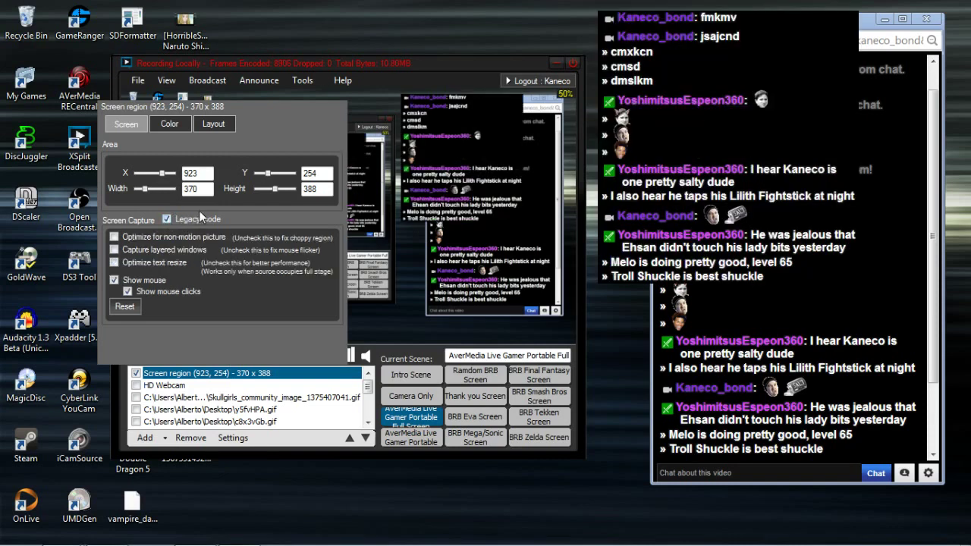
click(172, 124)
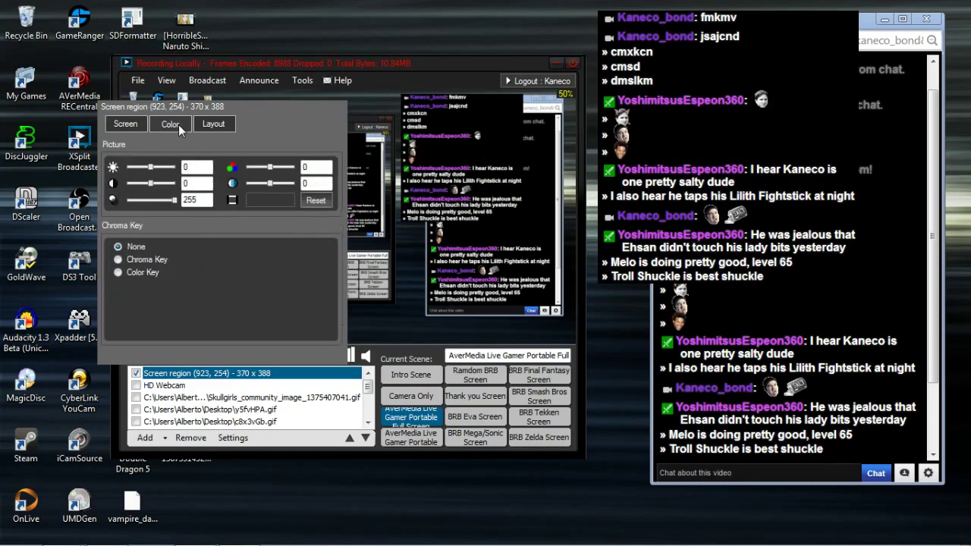
click(154, 275)
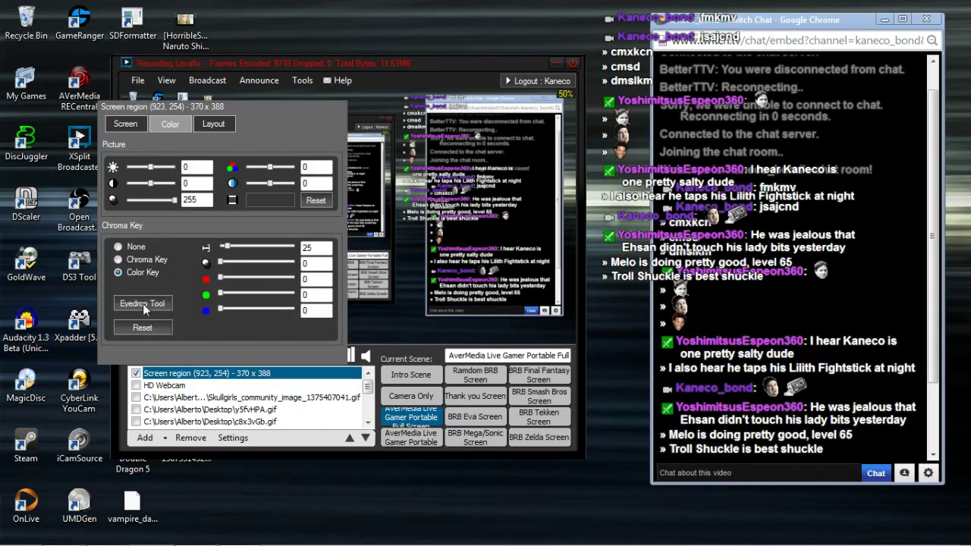
Step: Try to pick the chat region's key color from the preview with the Eyedrop Tool
click(158, 305)
click(151, 302)
click(561, 174)
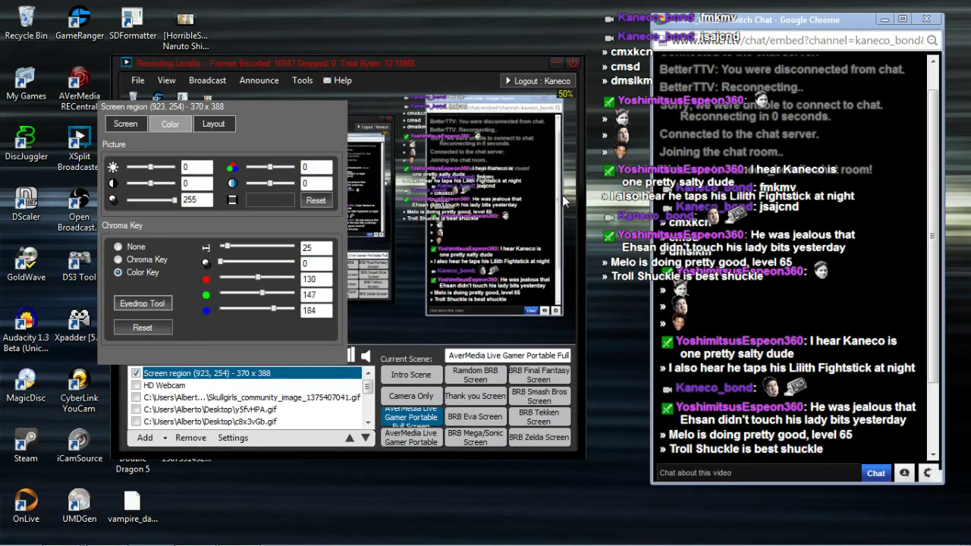
click(518, 141)
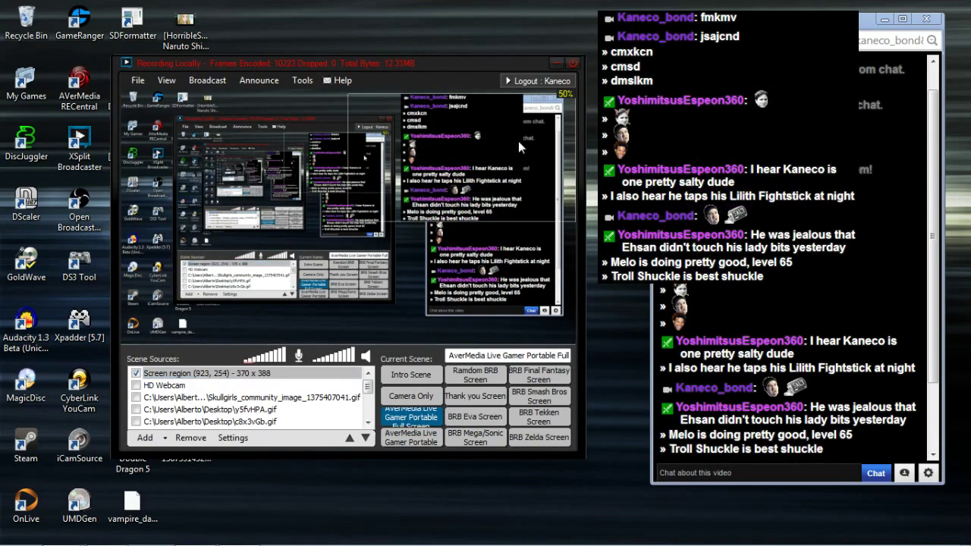
Step: Reopen the chat region's color settings and sample its black background as the key color with the Eyedrop Tool
right_click(519, 141)
click(590, 138)
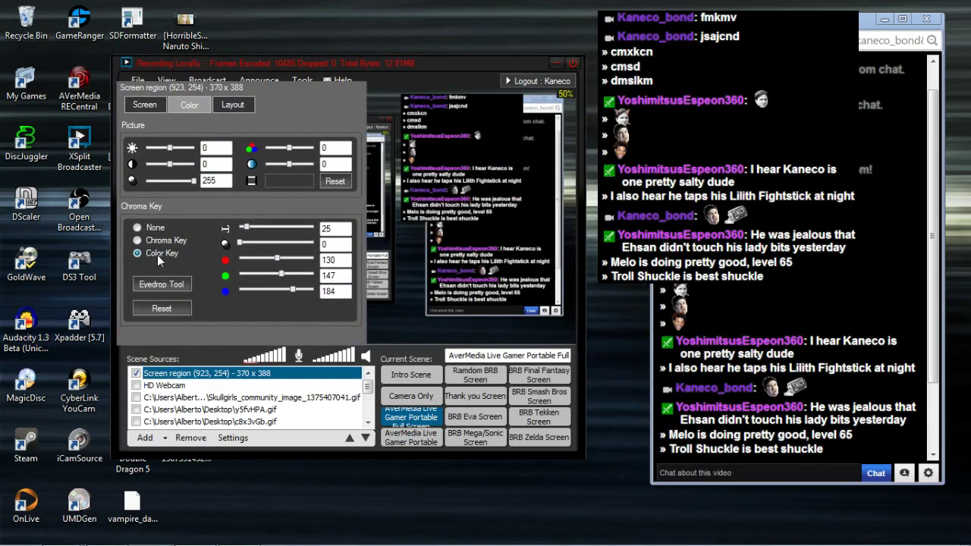
click(150, 105)
click(199, 108)
click(176, 285)
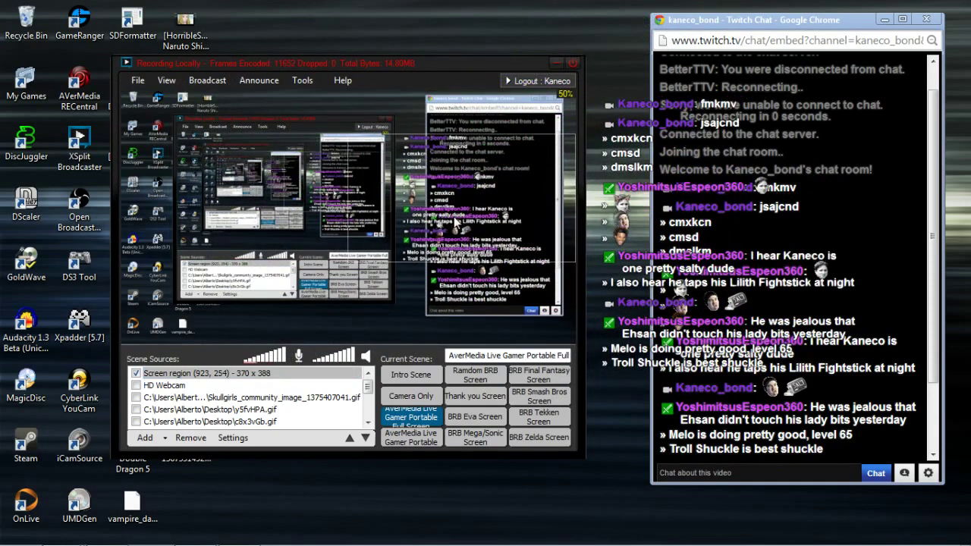
click(473, 182)
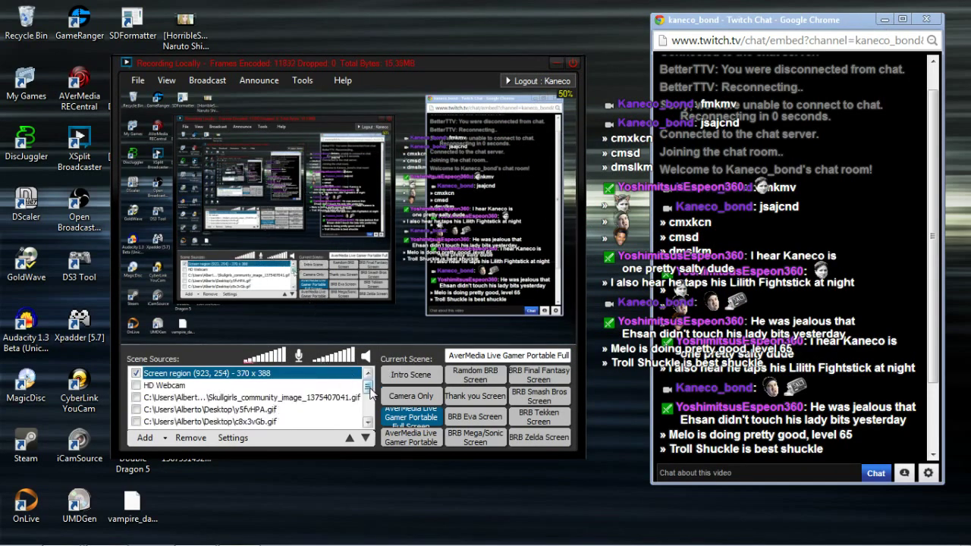
Step: Show the game capture beneath the chat overlay in place of the full-desktop 1366 x 768 screen region
drag(370, 390, 372, 412)
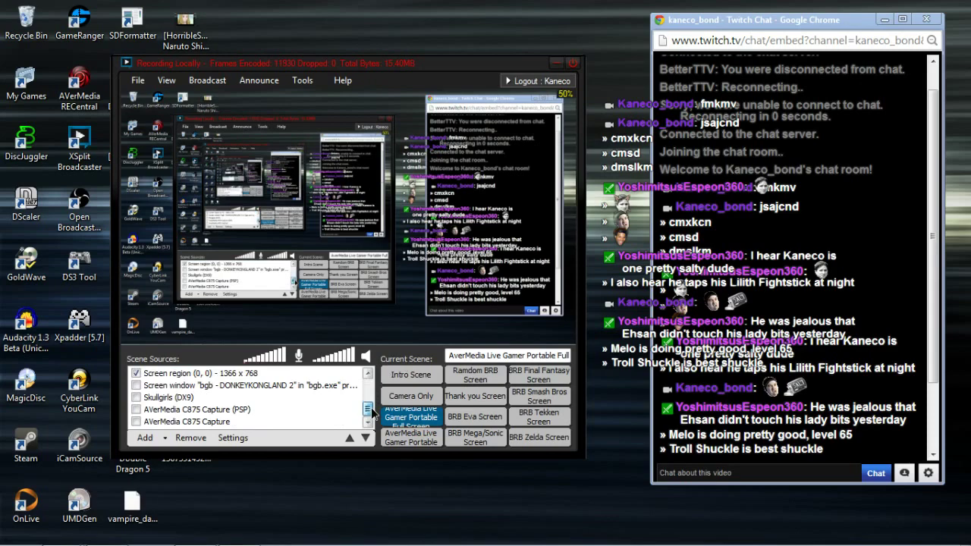
mouse_move(370, 414)
mouse_down()
mouse_move(368, 395)
mouse_move(368, 404)
mouse_up()
click(136, 397)
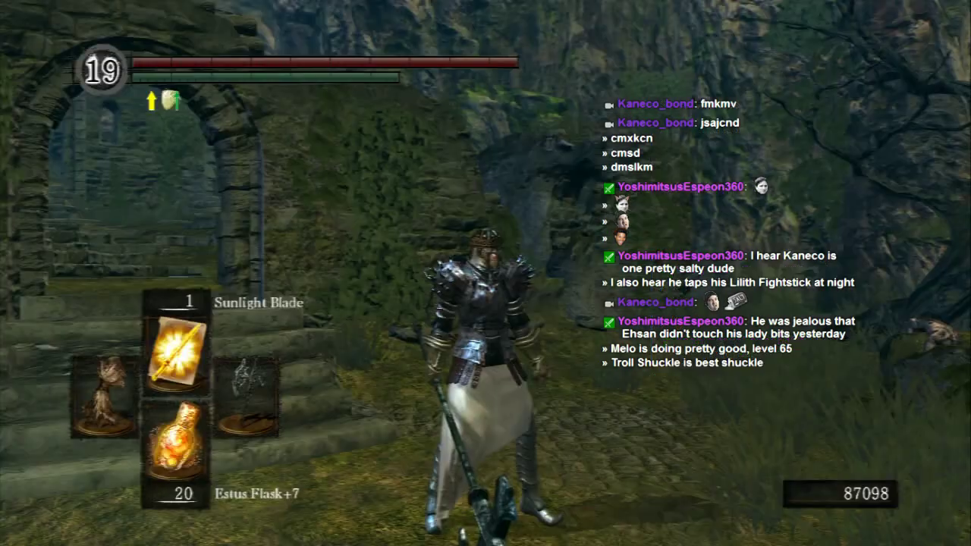